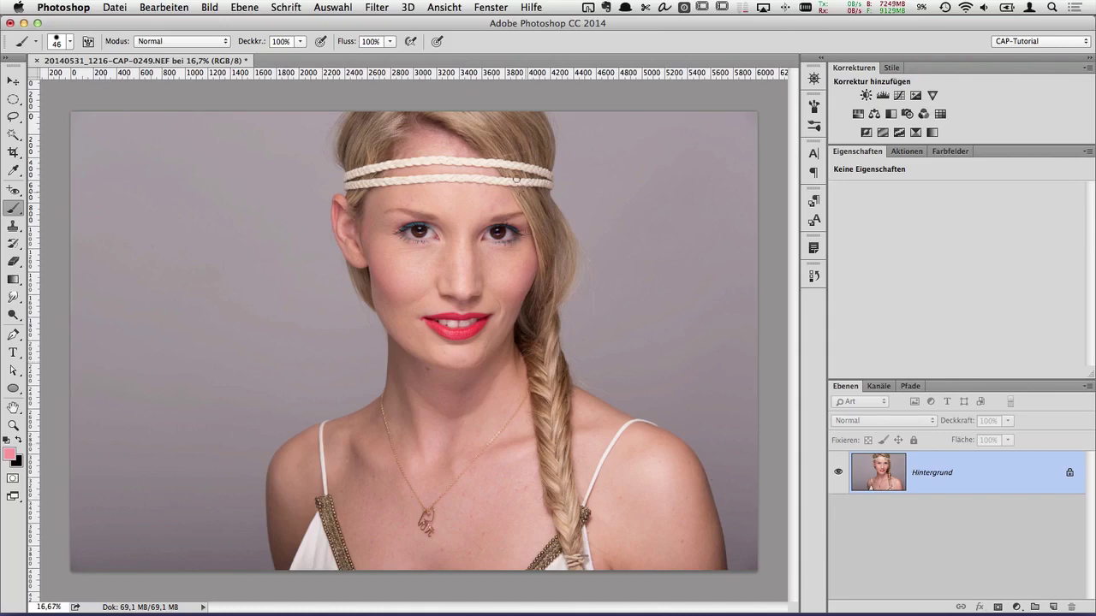
Step: Choose Fokusbereich from the Auswahl menu, giving an initial In-Fokus-Bereich of 3,50
click(377, 8)
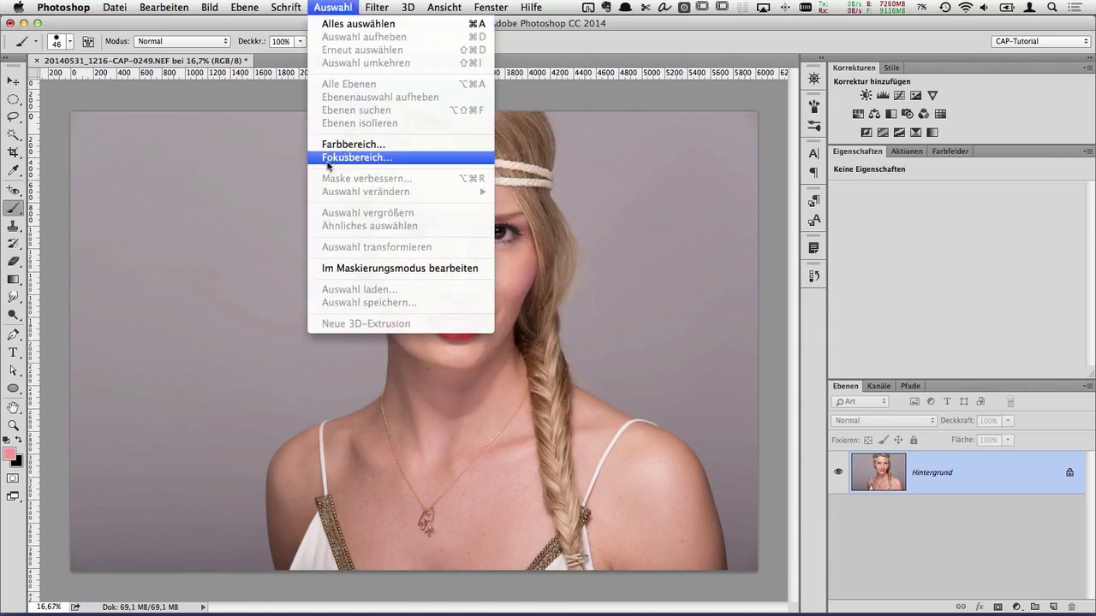
click(365, 158)
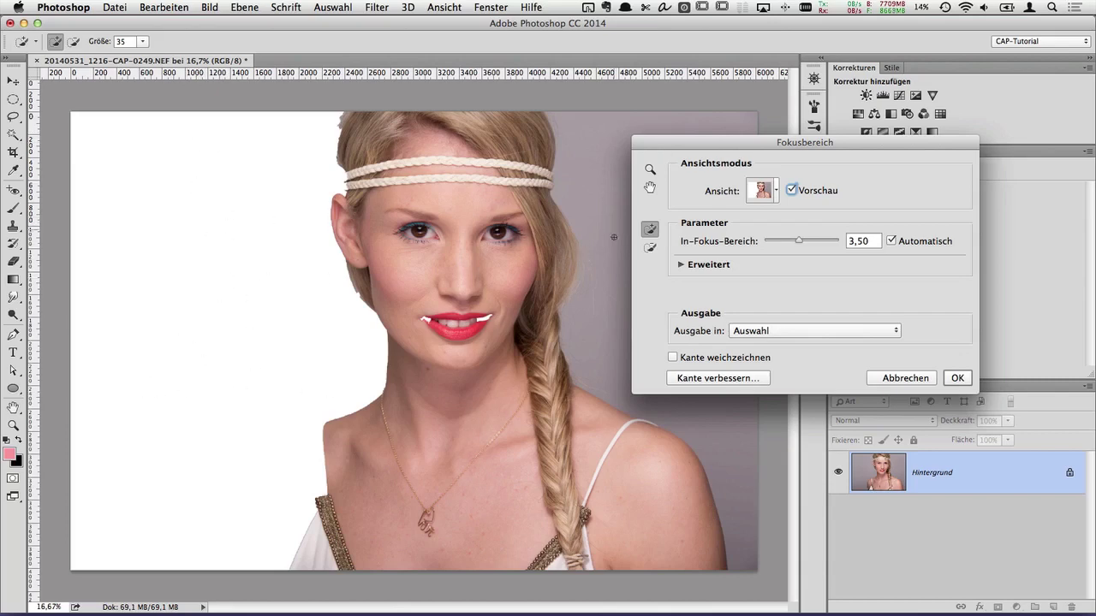
Step: Browse the Ansicht view modes and set the Fokusbereich preview to Überlagerung (V)
click(777, 192)
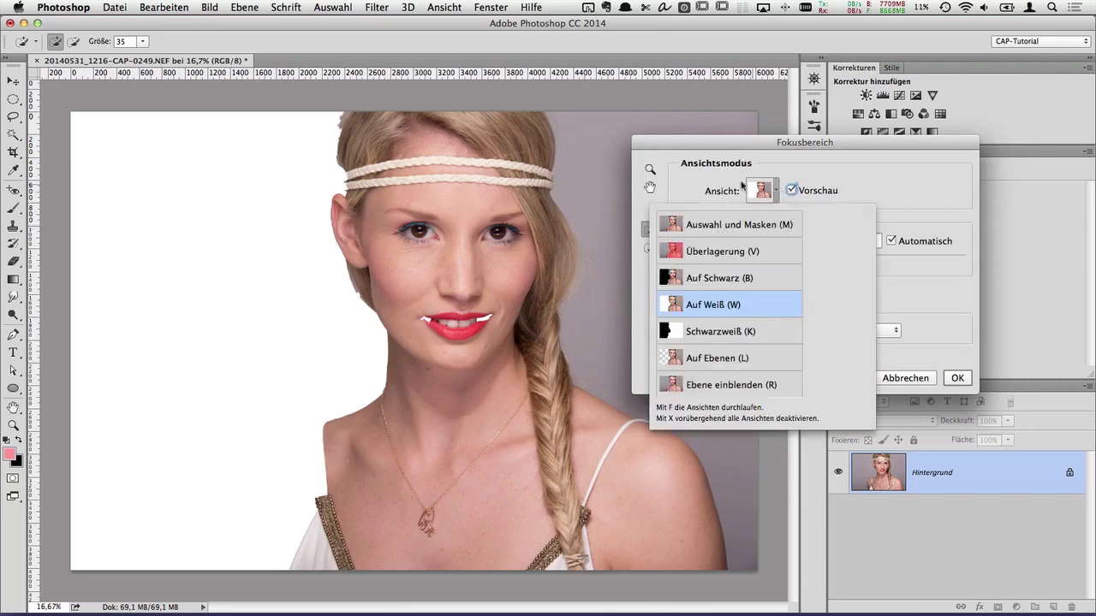
click(771, 159)
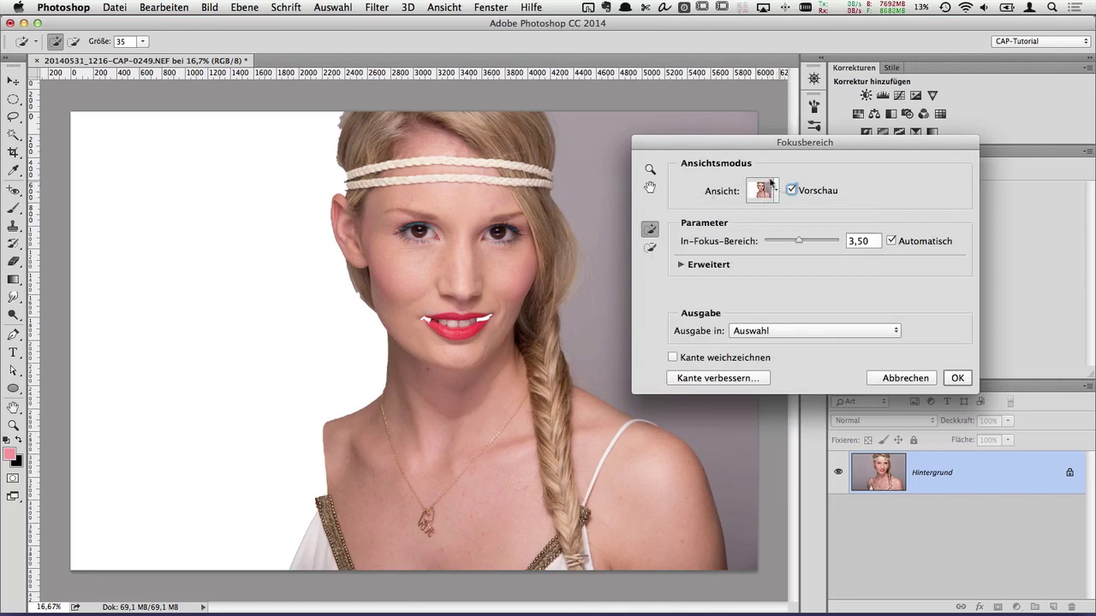
click(777, 190)
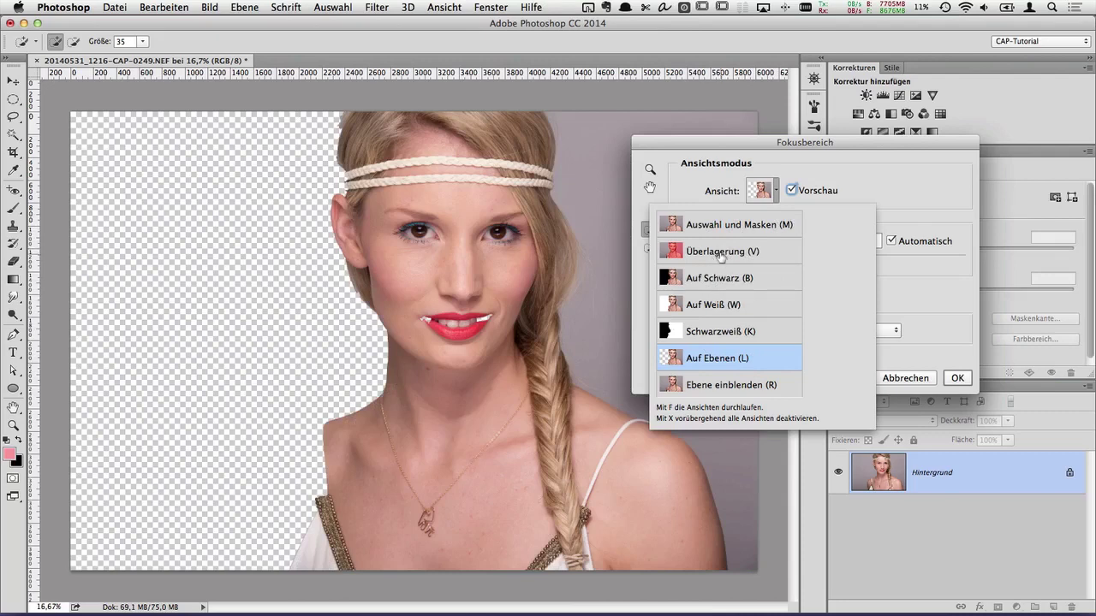
click(720, 252)
Step: Move the dialog aside and drag the In-Fokus-Bereich slider manually, turning off Automatisch
click(860, 191)
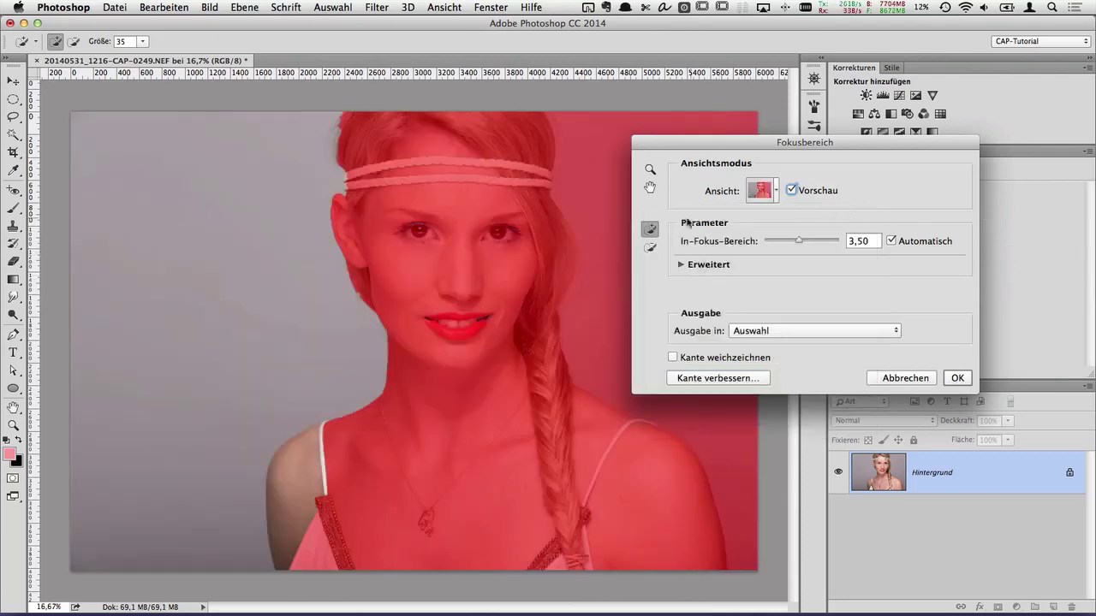
drag(754, 141, 774, 119)
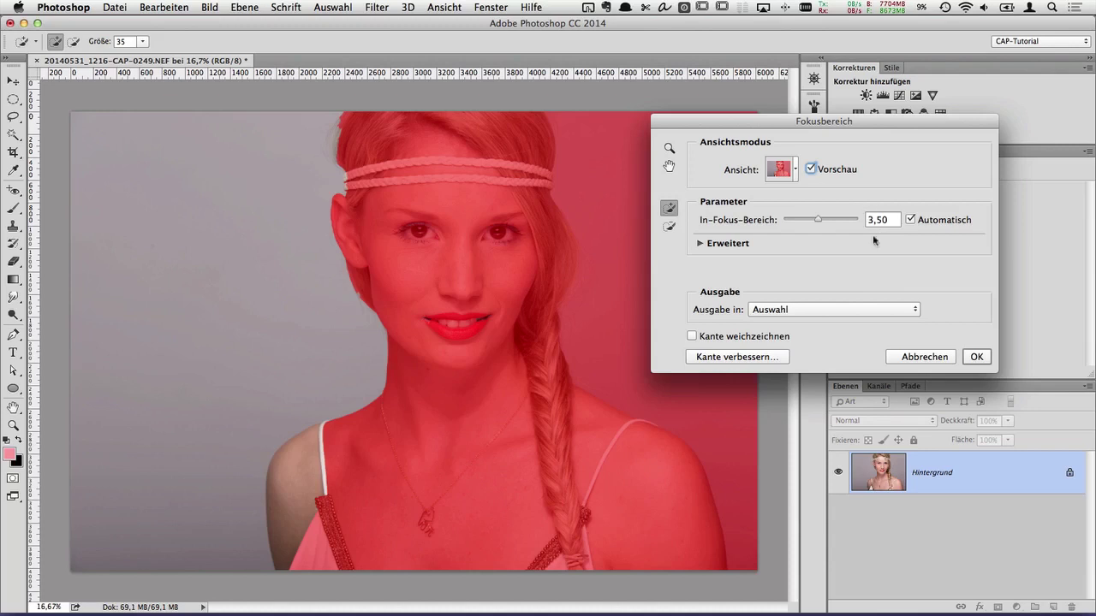
drag(818, 222, 821, 223)
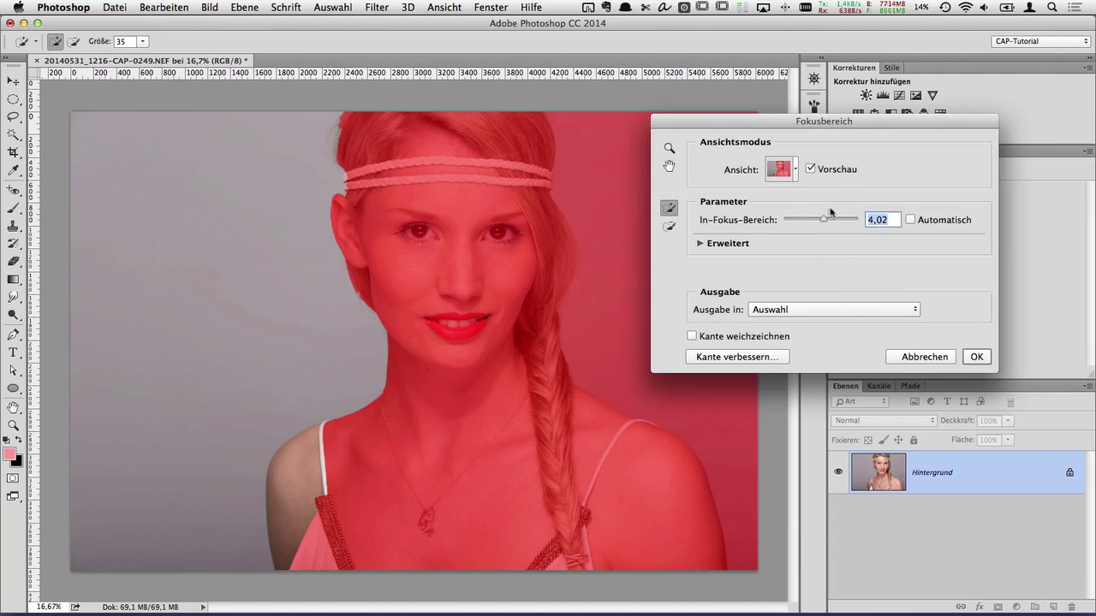
drag(822, 220, 809, 224)
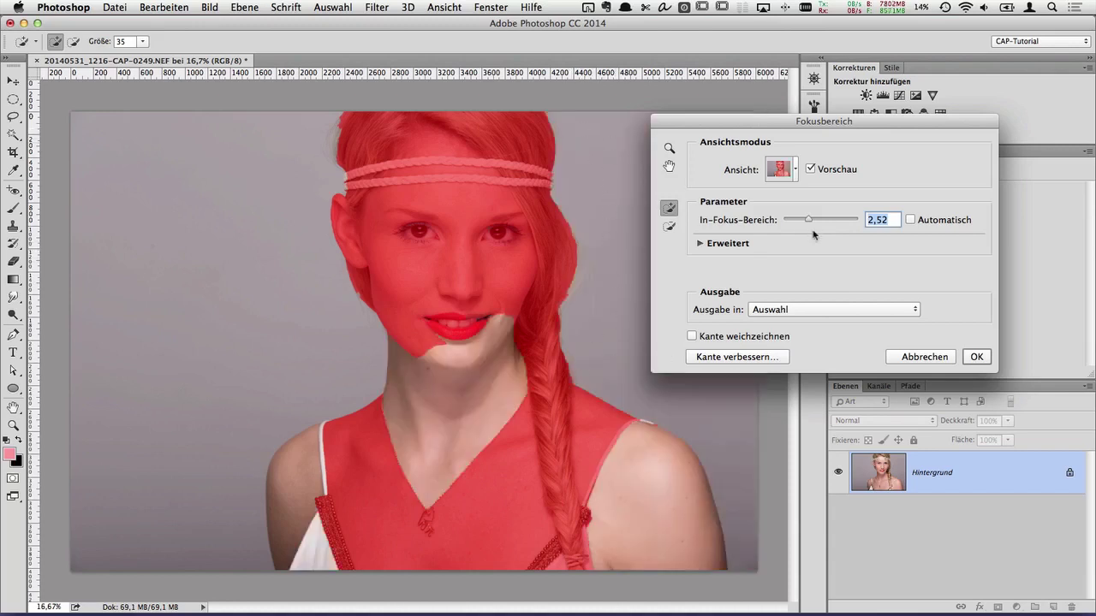
drag(811, 222, 814, 222)
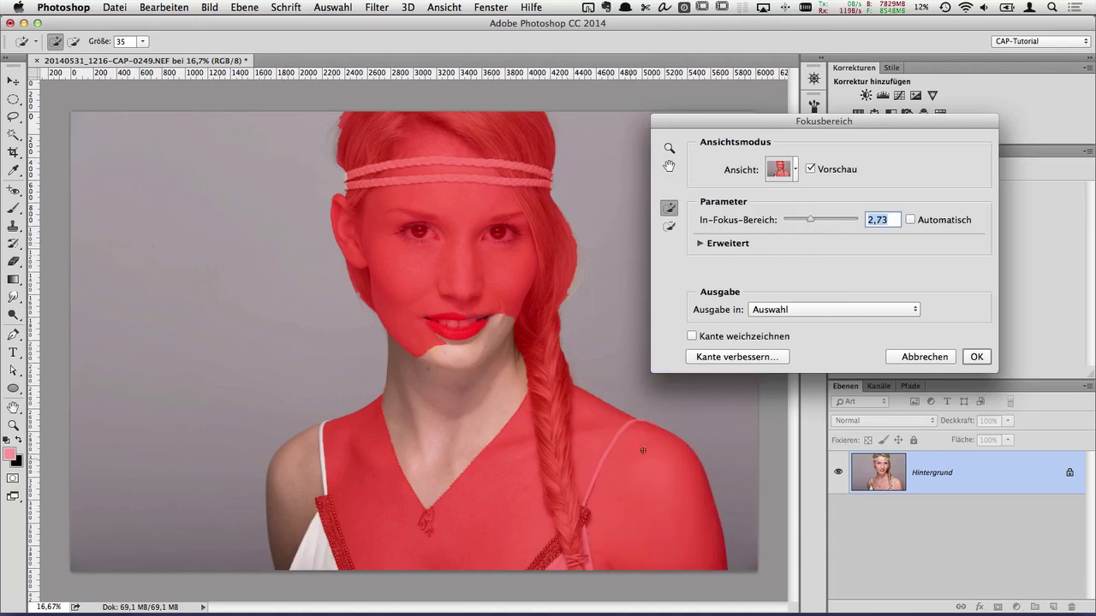
drag(810, 222, 812, 222)
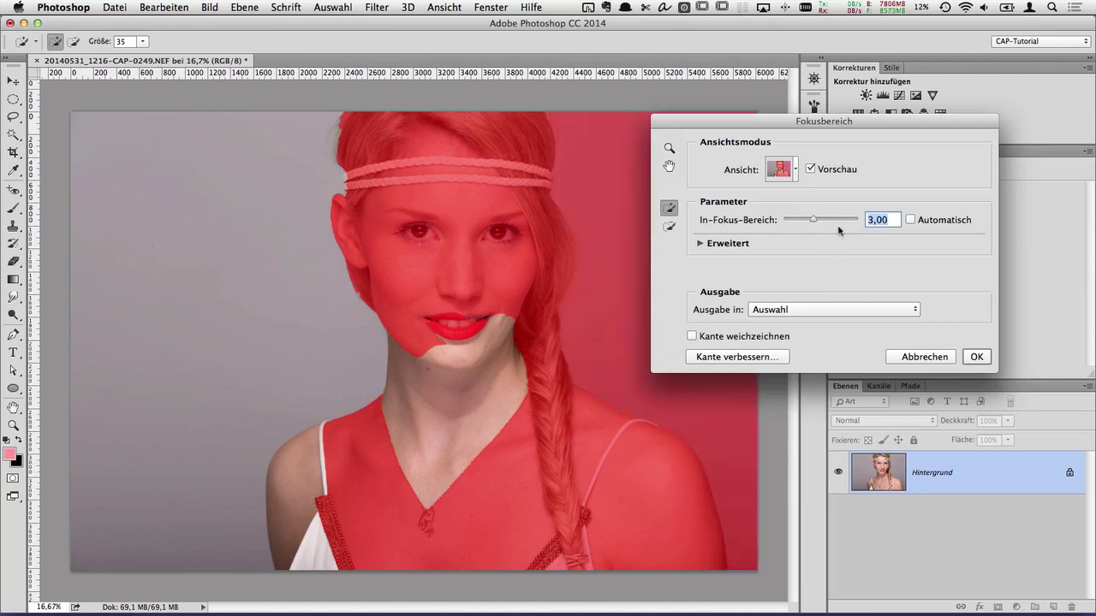
Step: Fine-tune the In-Fokus-Bereich value down to 2,70 with the scroll wheel
scroll(887, 220, down, 8)
scroll(893, 220, down, 2)
scroll(891, 215, down, 3)
scroll(889, 211, down, 3)
scroll(874, 204, down, 3)
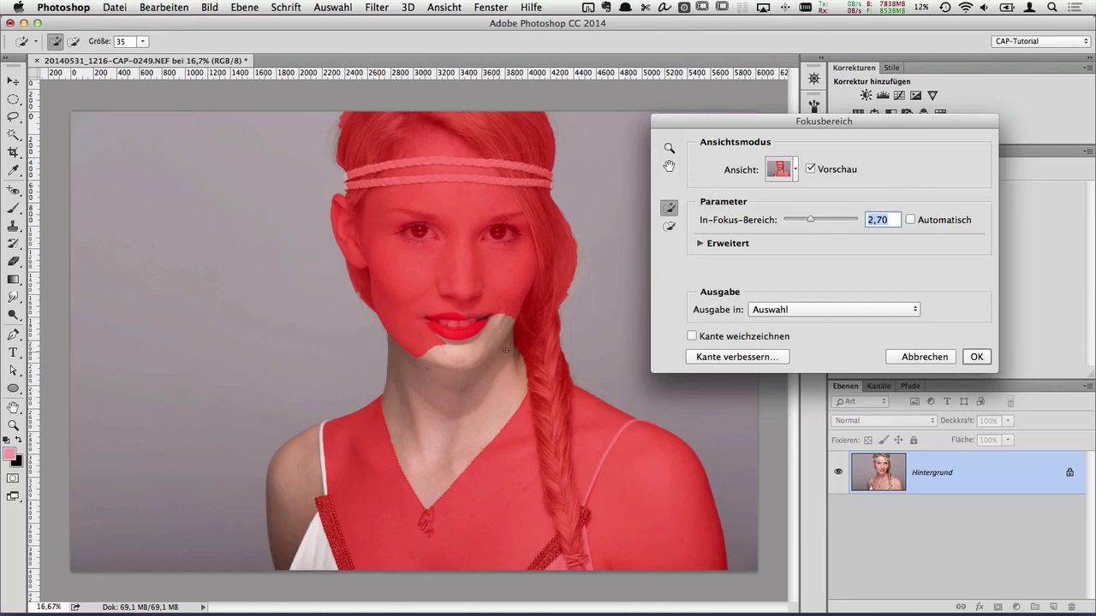
Step: Set the Erweitert Bildrauschenwert to 0,012, then collapse the Erweitert section
click(700, 244)
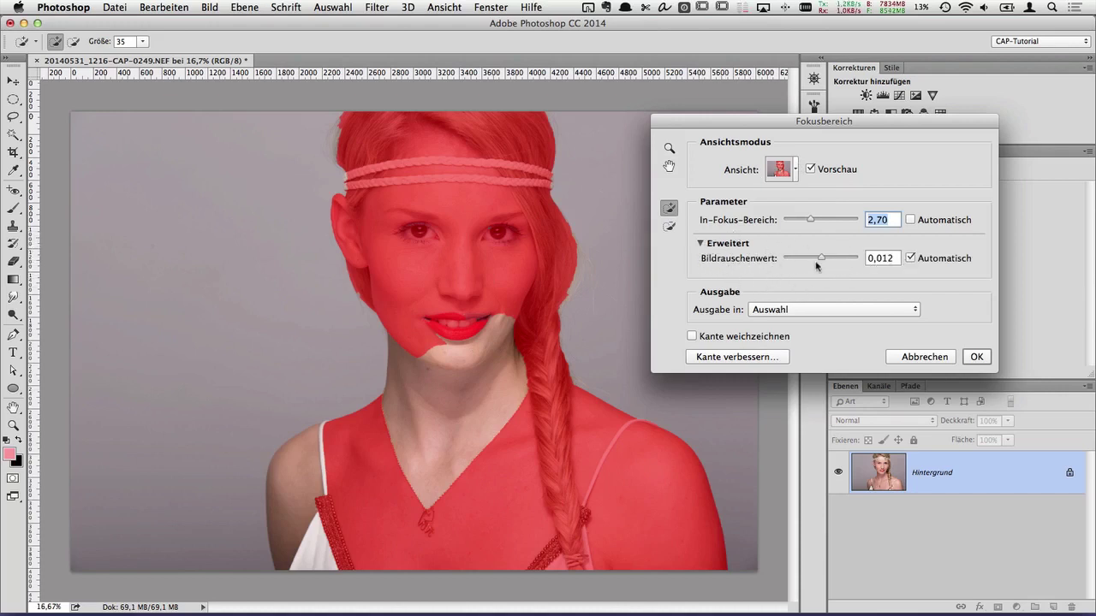
drag(821, 256, 824, 259)
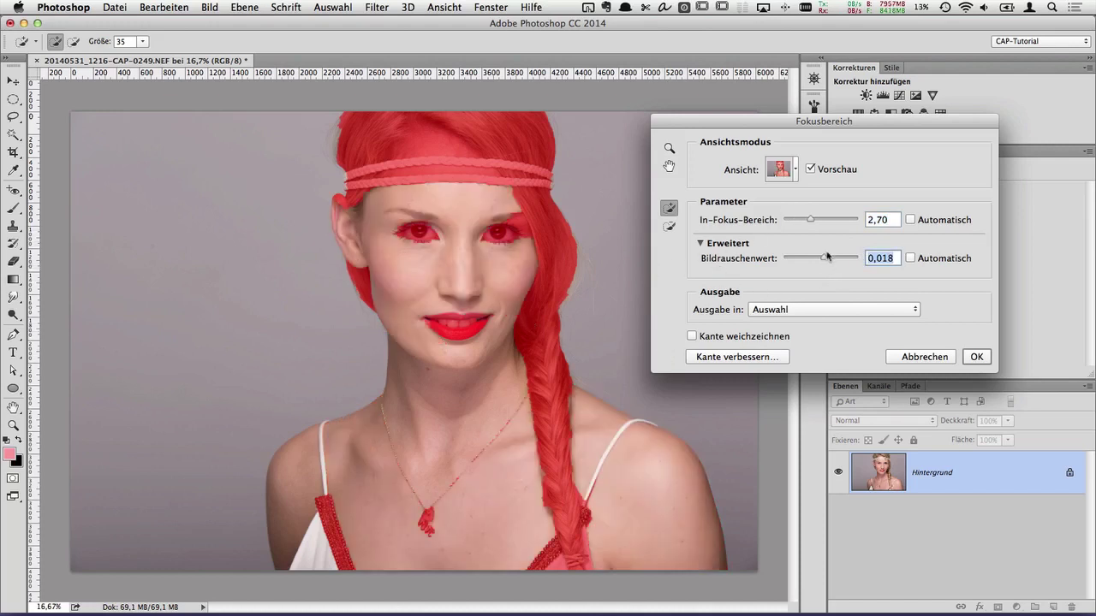
drag(825, 258, 814, 260)
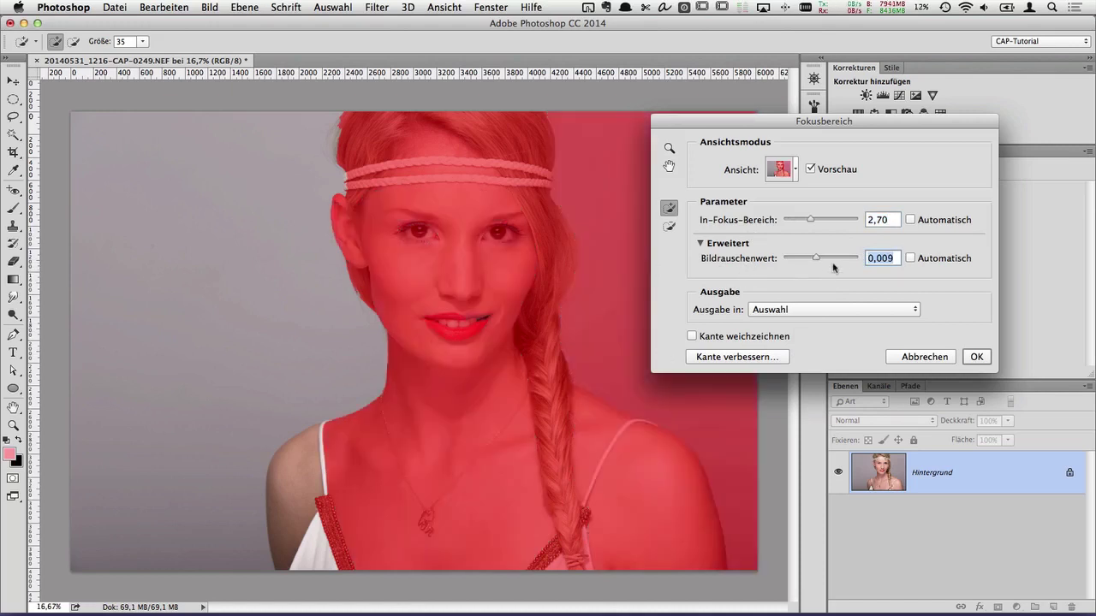
key(Up)
key(Up)
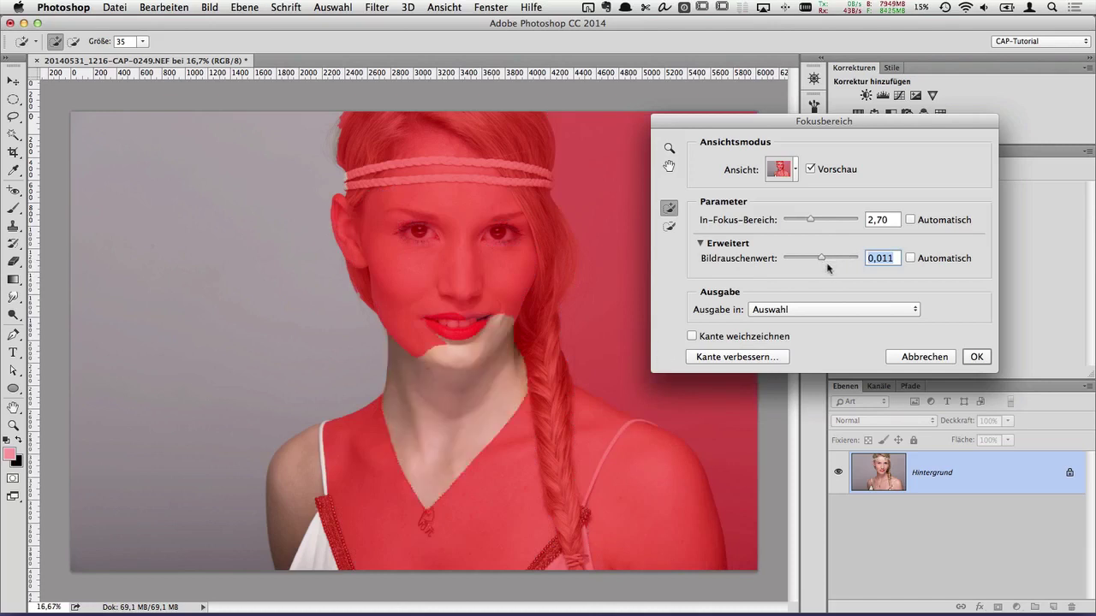
key(Up)
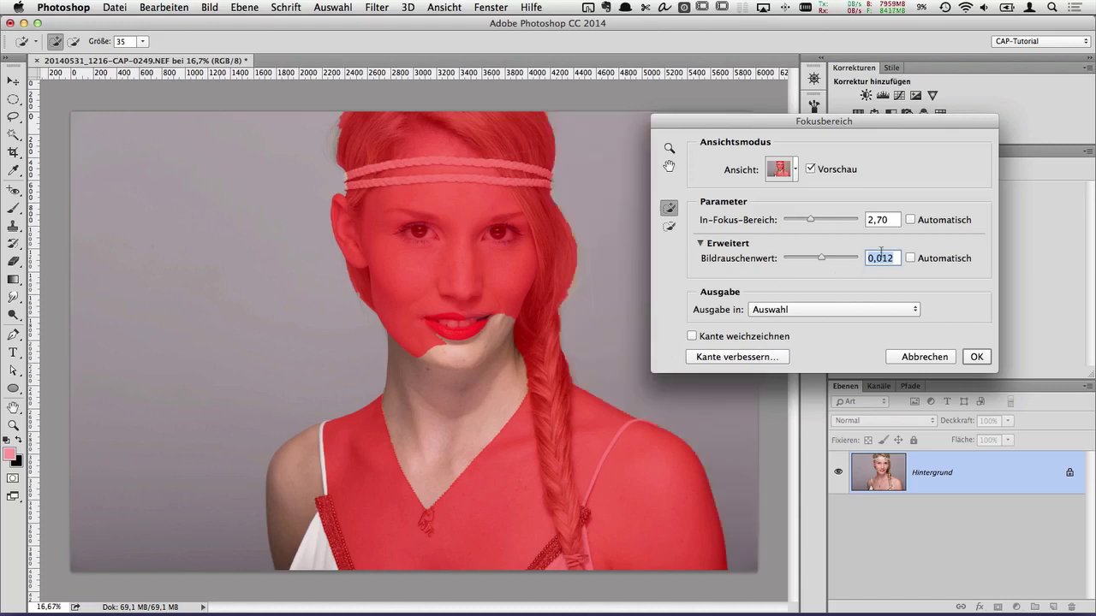
click(707, 245)
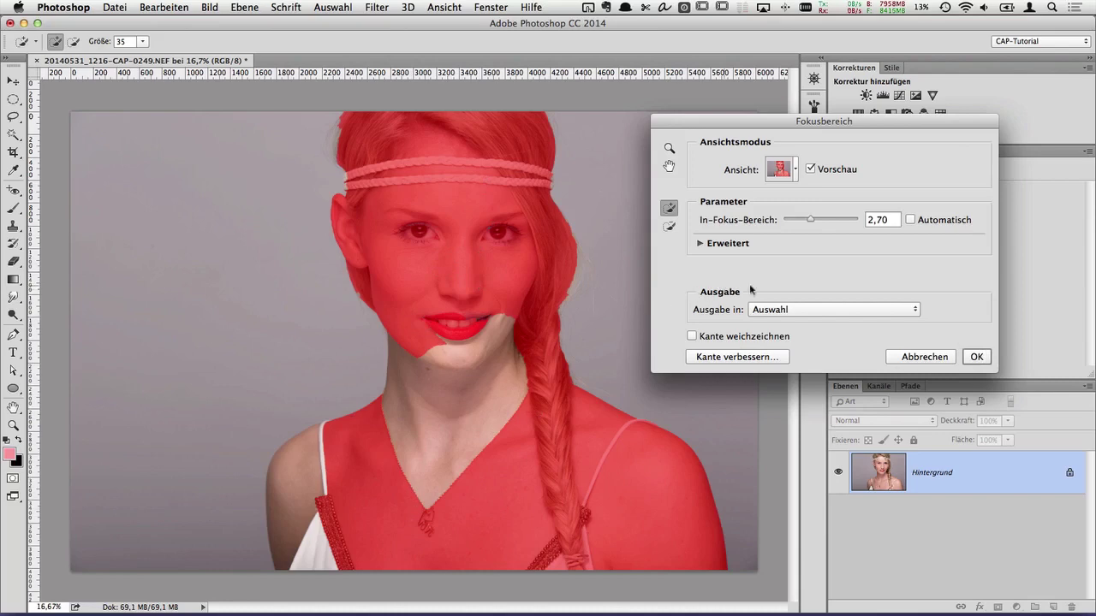
Step: Add the neck, the spot below the mouth and the left shoulder to the focus area
drag(750, 122, 710, 121)
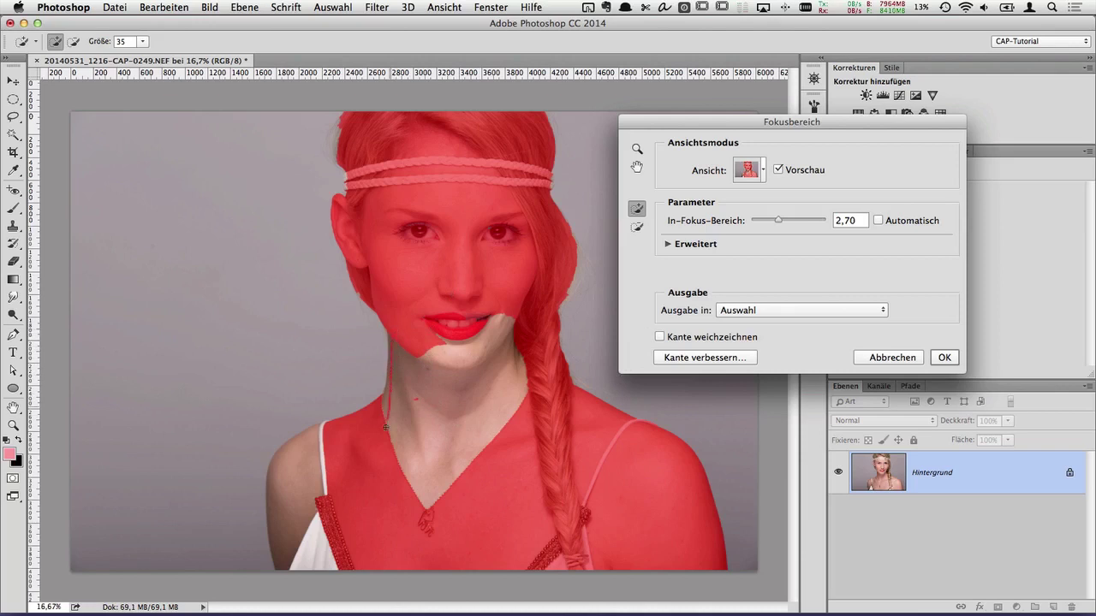
drag(385, 428, 505, 456)
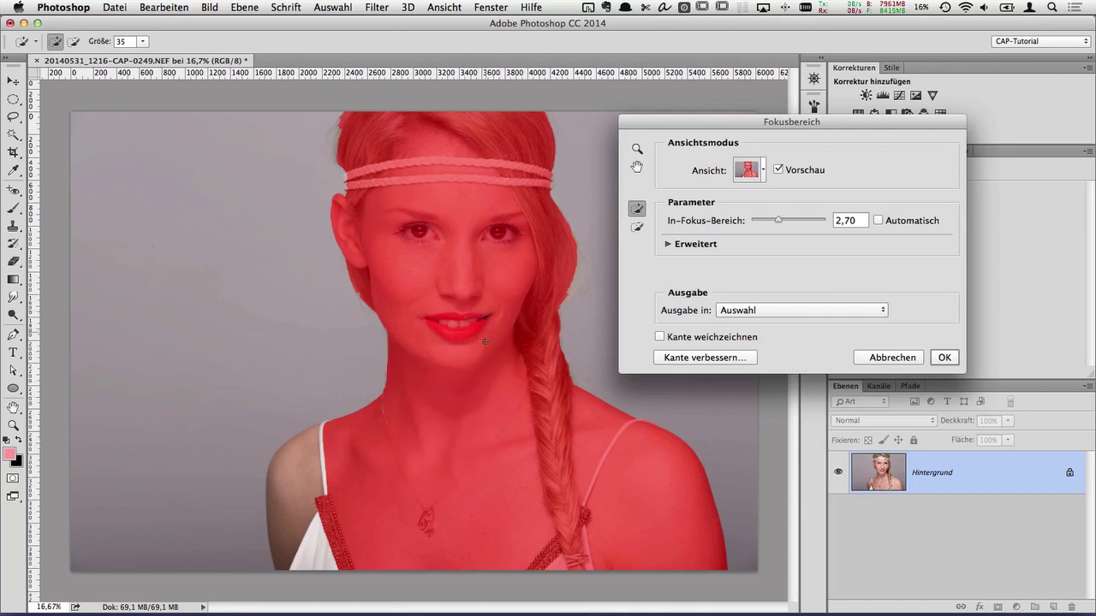
click(573, 418)
drag(325, 434, 285, 484)
drag(282, 530, 317, 538)
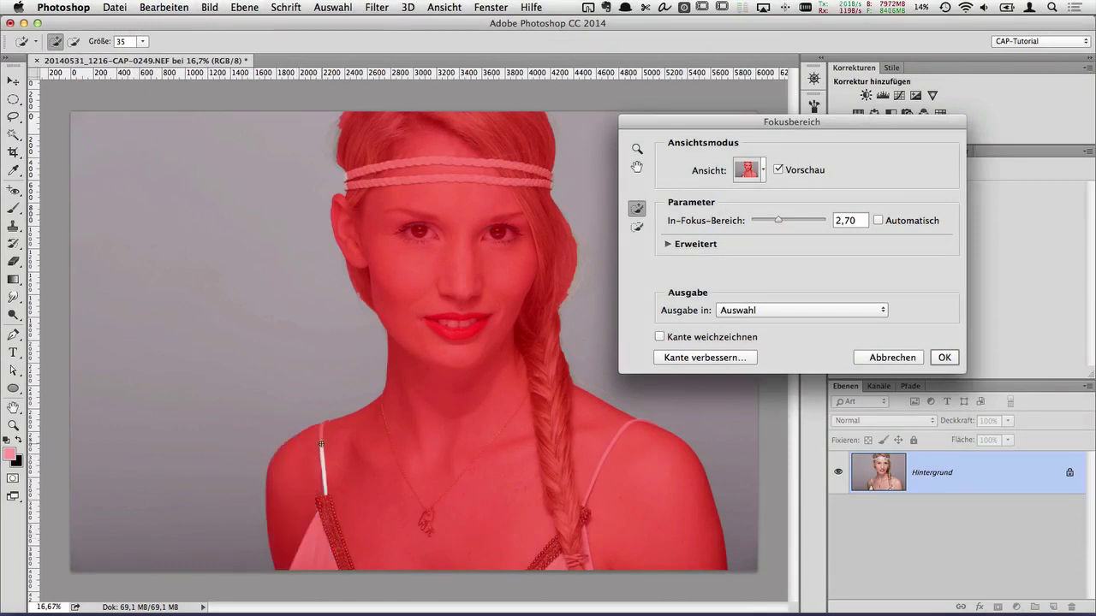
Step: Add the white strap, the headband and the eye-and-hair region to the focus area
drag(321, 444, 325, 493)
click(351, 190)
drag(345, 177, 374, 174)
mouse_move(489, 225)
mouse_down()
mouse_move(532, 255)
mouse_move(542, 280)
mouse_up()
Step: Set Ausgabe in to 'Neue Ebene mit Ebenenmaske' and confirm the Fokusbereich dialog
click(757, 312)
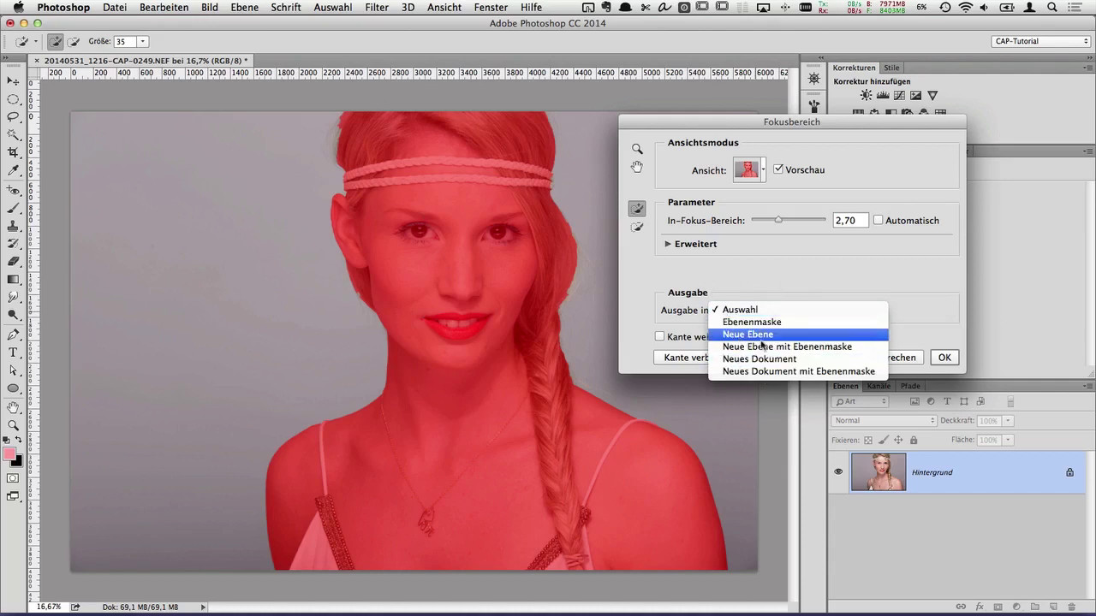
click(849, 347)
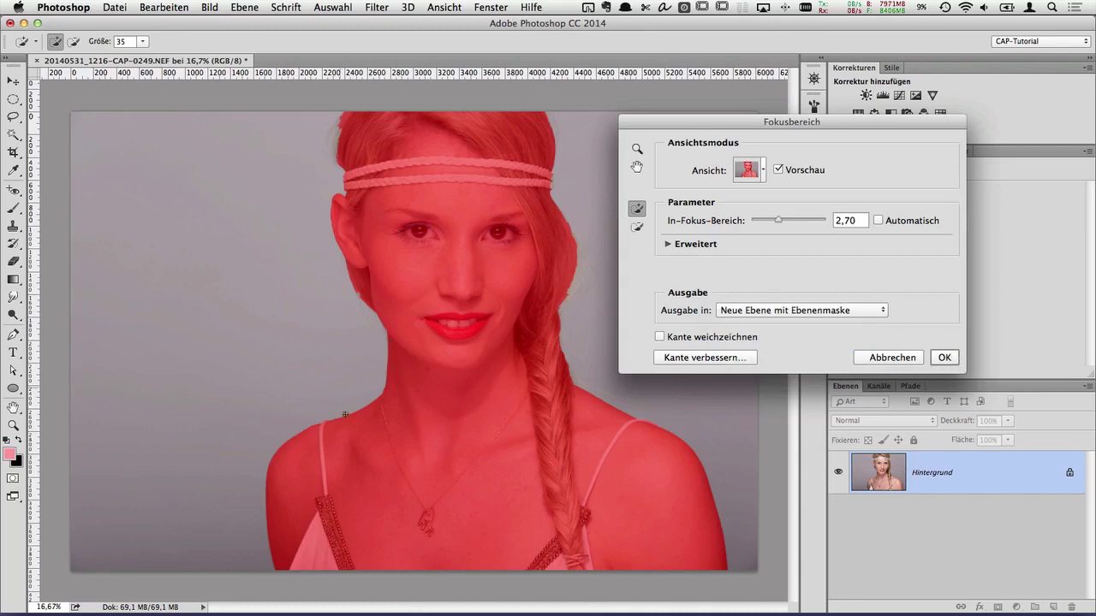
click(944, 358)
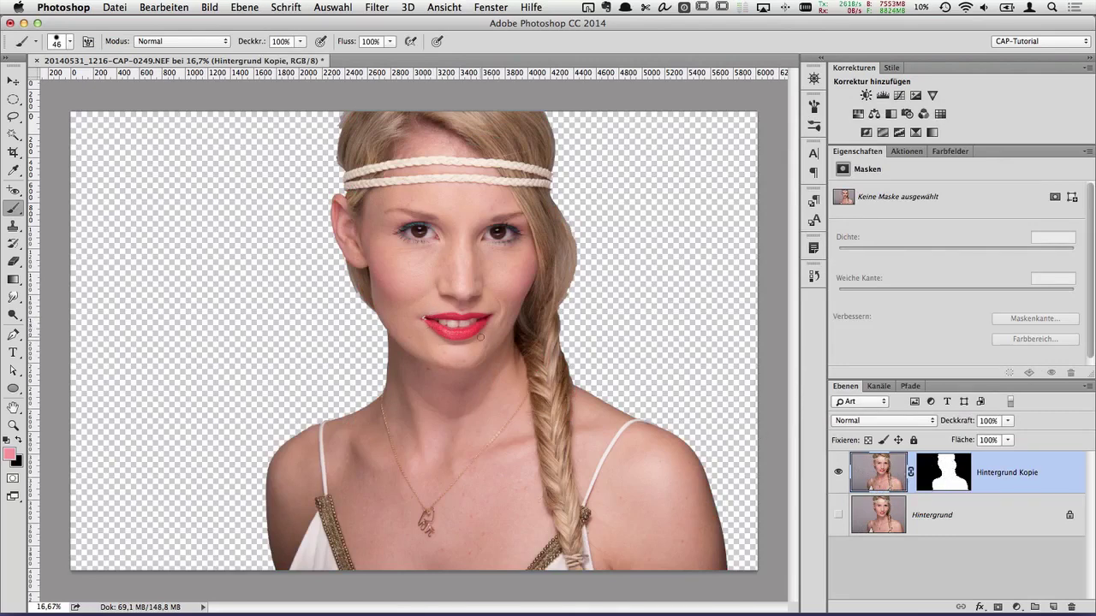
Step: Toggle Quick Mask on and off, undo the test edits, and select the Hintergrund Kopie layer mask
click(944, 472)
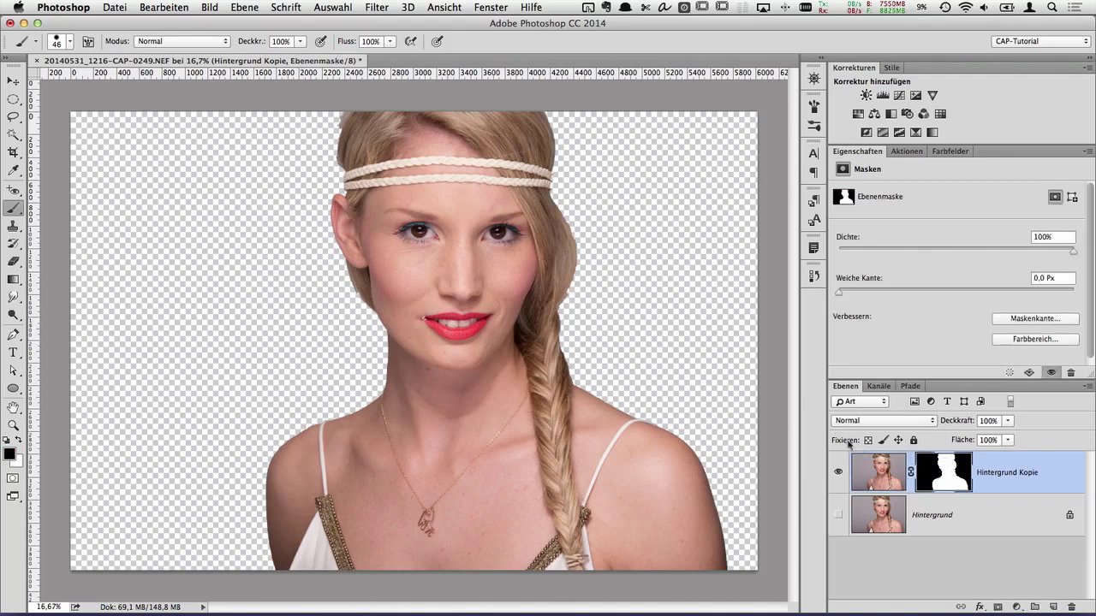
click(13, 478)
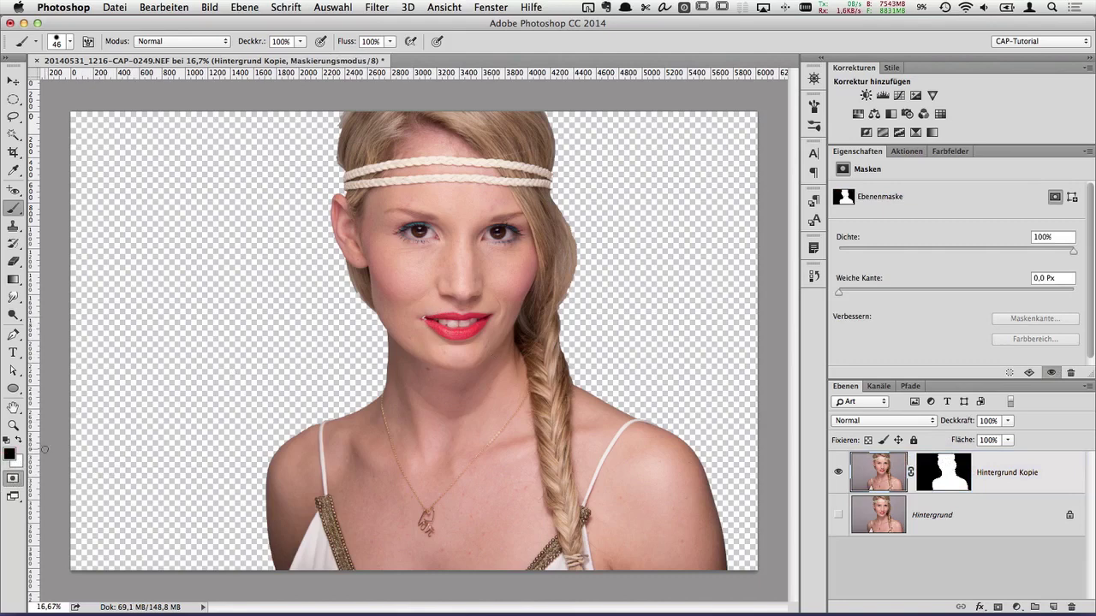
click(13, 478)
click(943, 482)
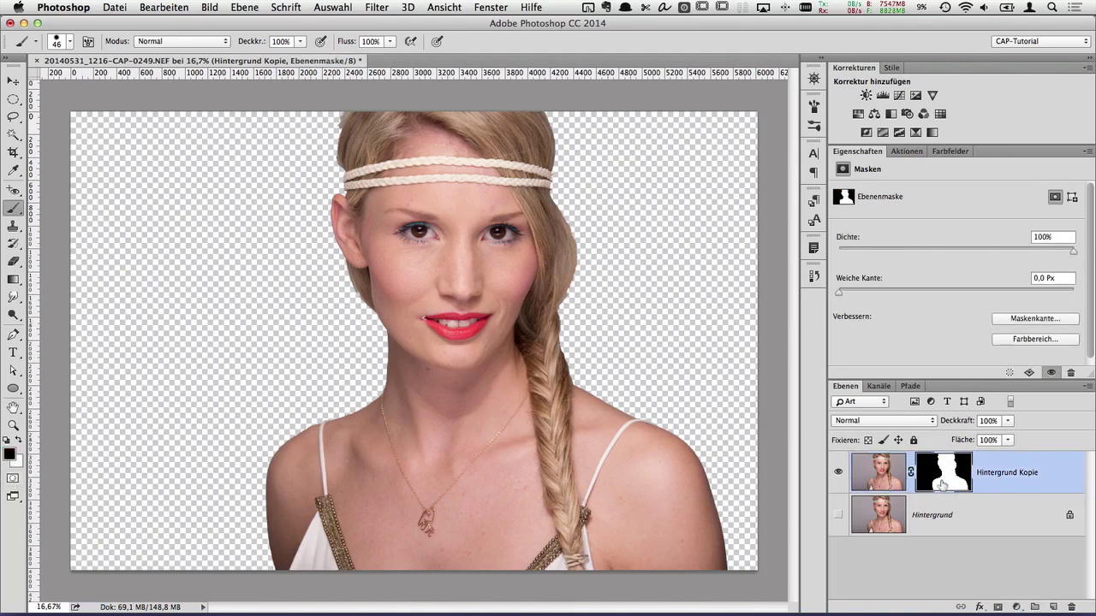
click(13, 480)
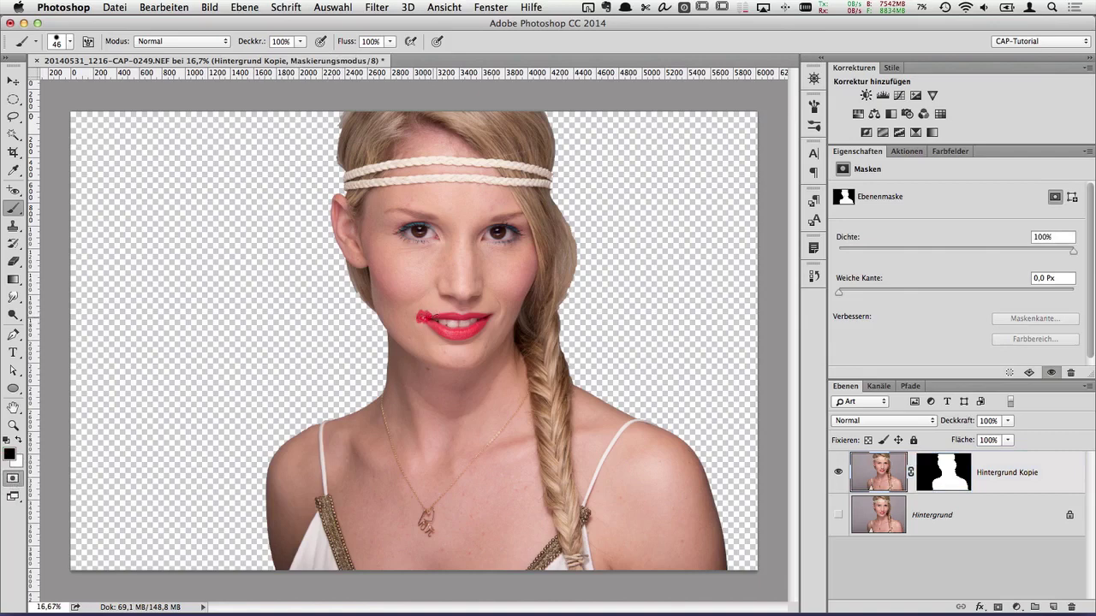
key(ctrl+z)
click(13, 478)
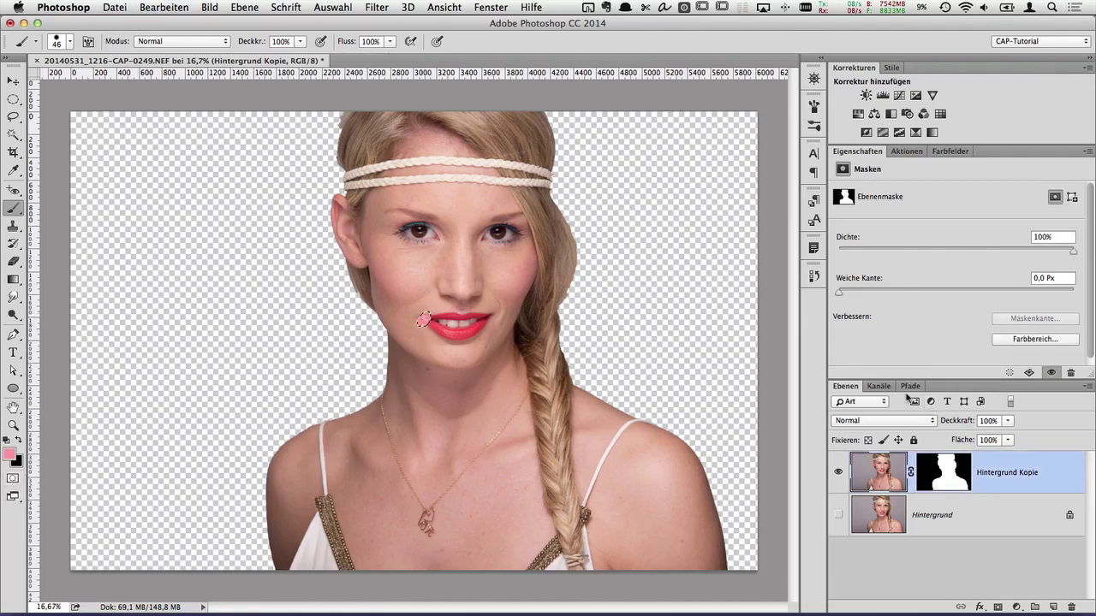
key(ctrl+z)
click(955, 473)
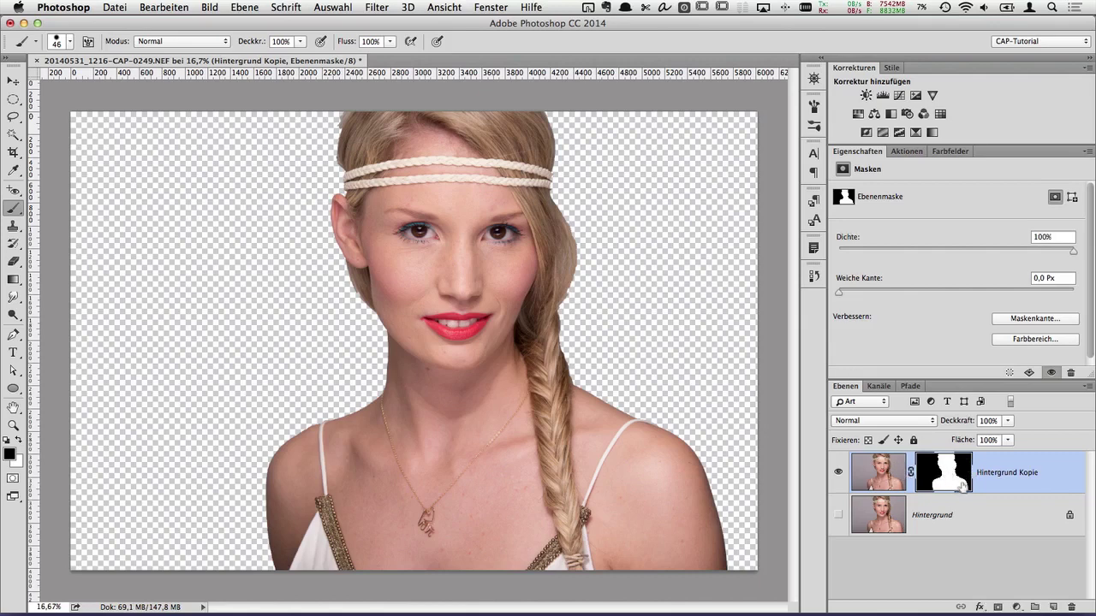
Step: Paint white on the layer mask to fill the transparent hole at the left mouth corner
key(x)
click(18, 441)
click(18, 441)
drag(420, 309, 443, 305)
click(877, 476)
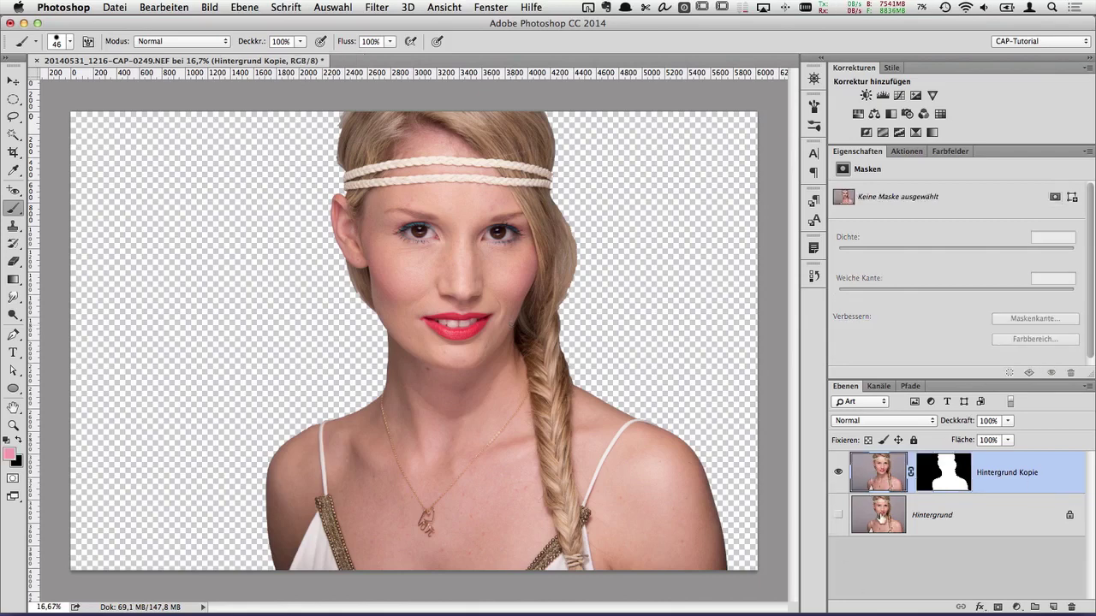